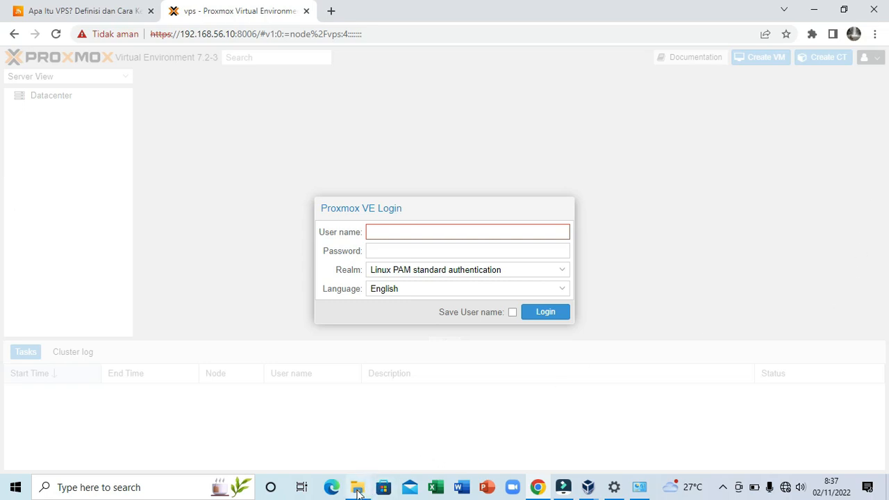
Check the Debian container template archive in the PROXMOX folder on drive D and return to the Proxmox login page
left_click(357, 488)
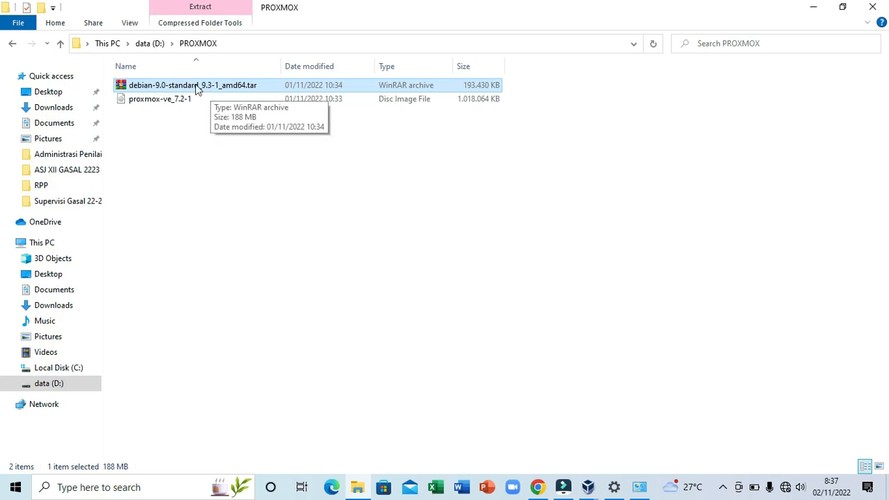
left_click(539, 488)
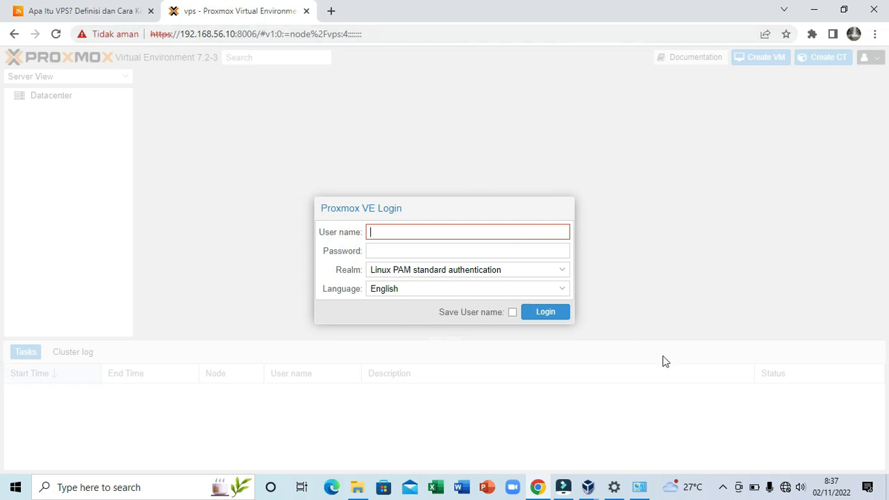
Log in to Proxmox VE as root with the account password and dismiss the subscription notice
type("root")
left_click(508, 249)
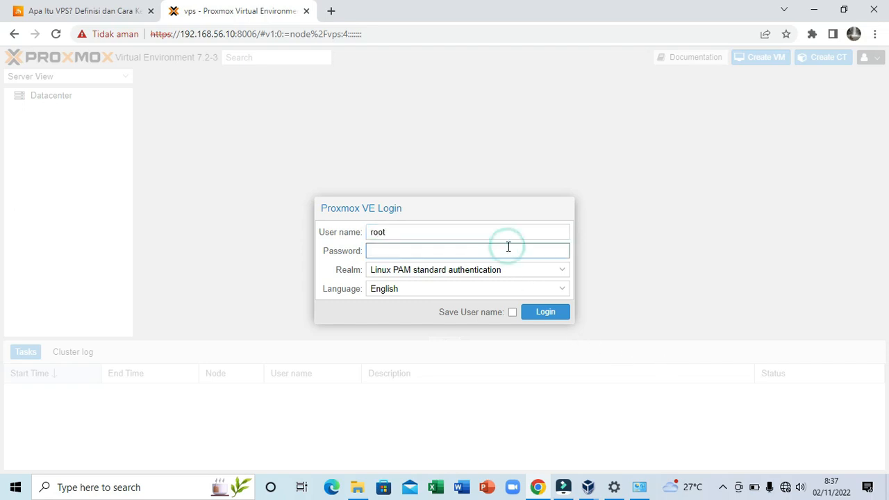
type("••••••••")
left_click(552, 314)
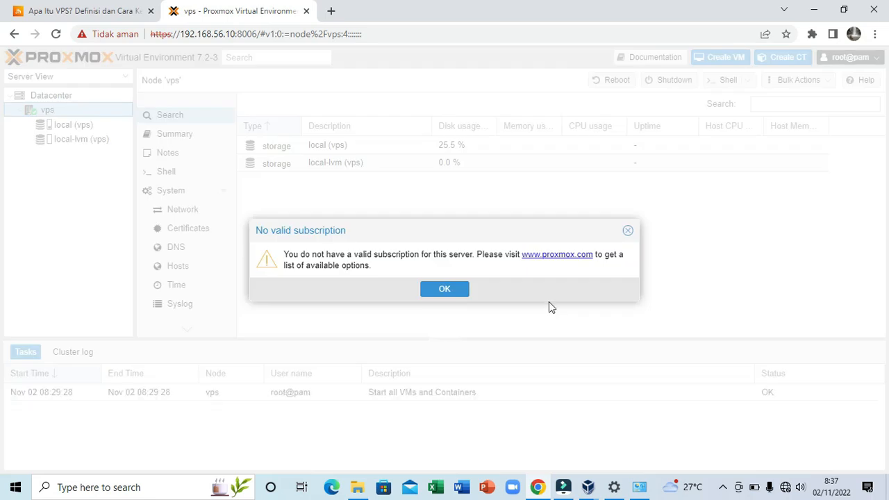
left_click(448, 294)
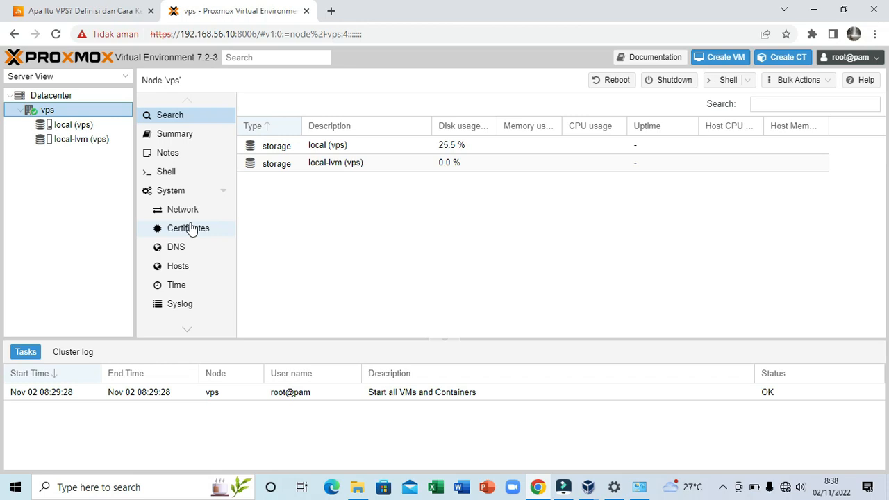
Upload debian-9.0-standard_9.3-1_amd64.tar.gz from the PROXMOX folder on drive D to the CT templates of the local (vps) storage
left_click(70, 128)
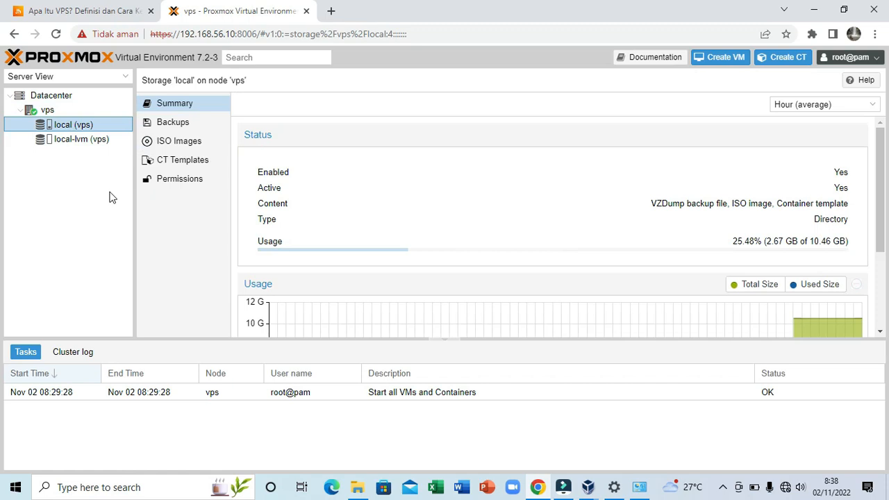
left_click(180, 166)
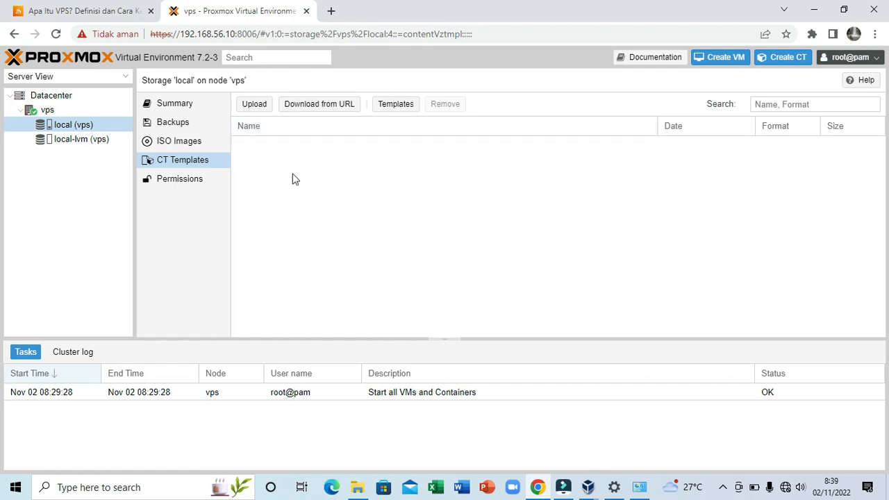
left_click(257, 113)
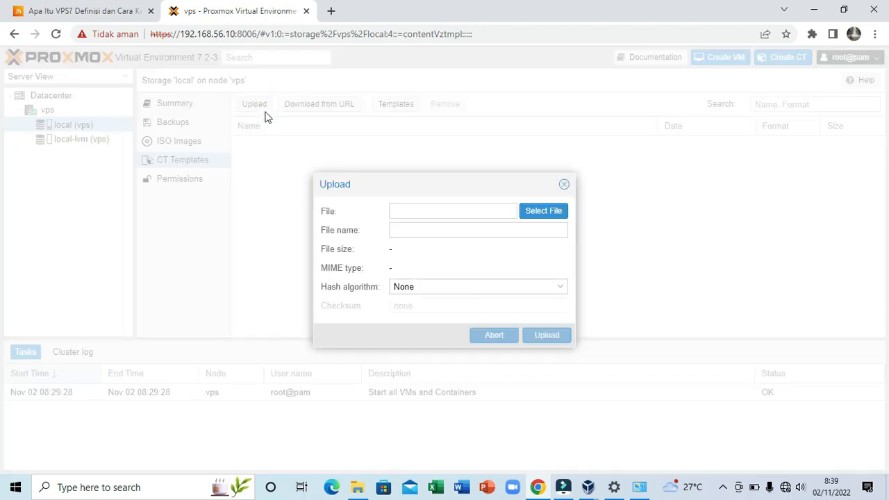
left_click(541, 217)
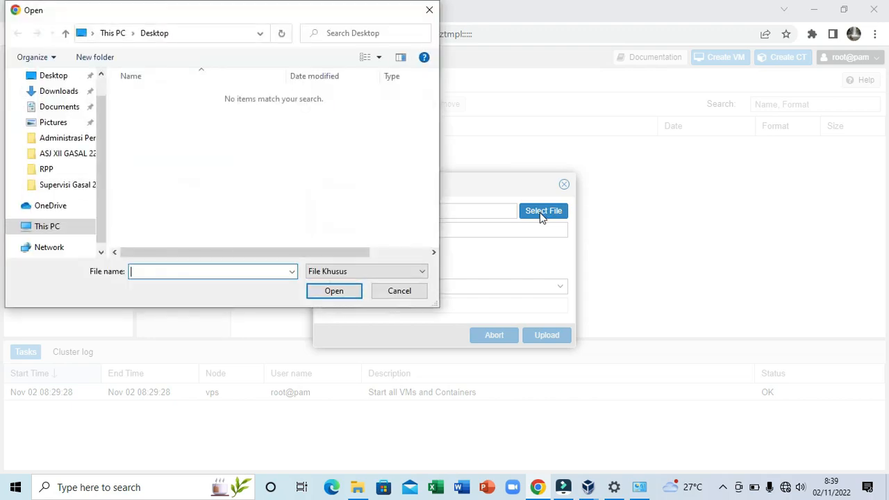
left_click(70, 242)
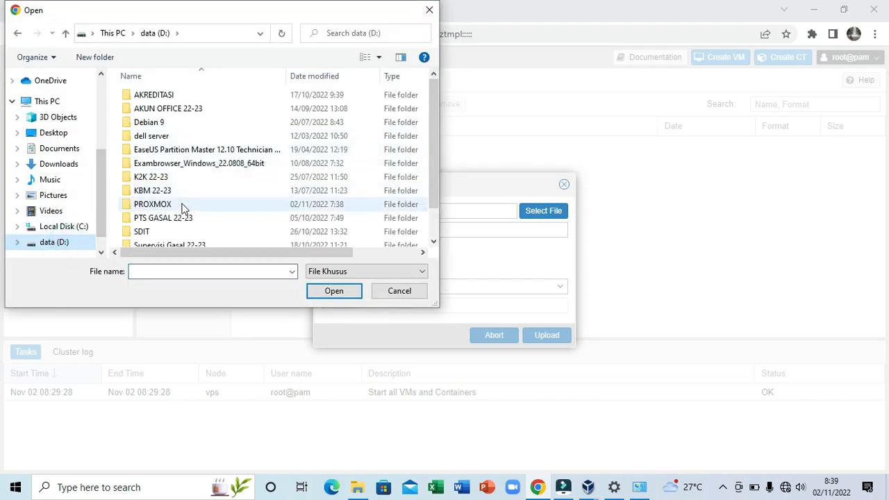
double_click(181, 206)
left_click(215, 99)
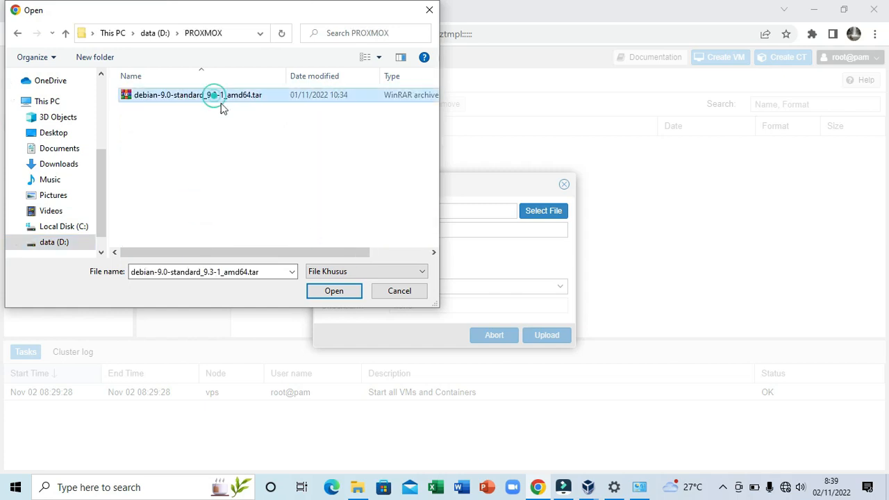
left_click(333, 291)
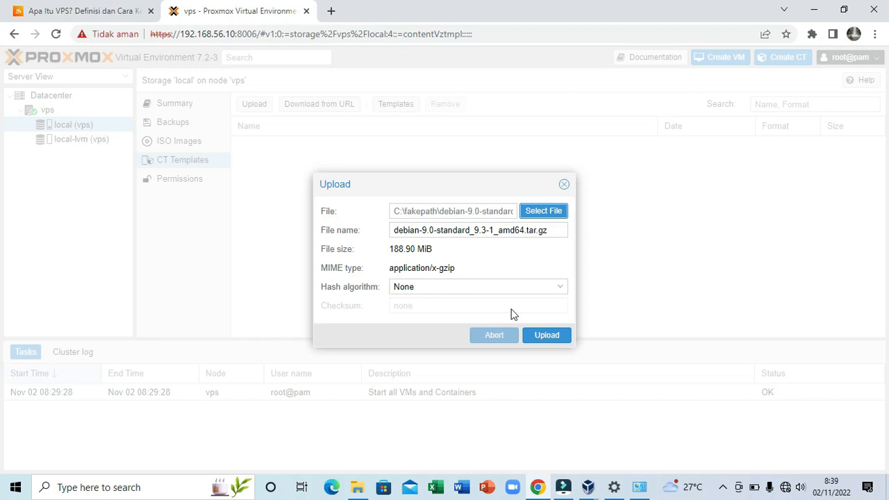
left_click(555, 337)
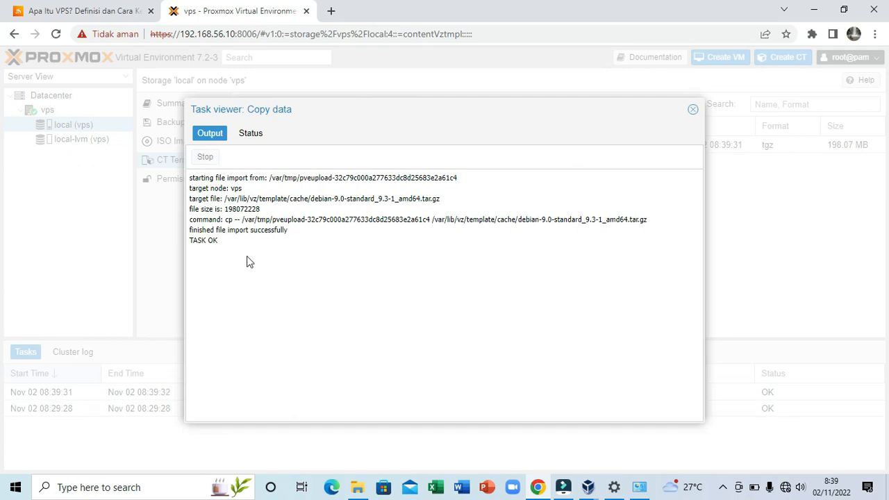
left_click(693, 110)
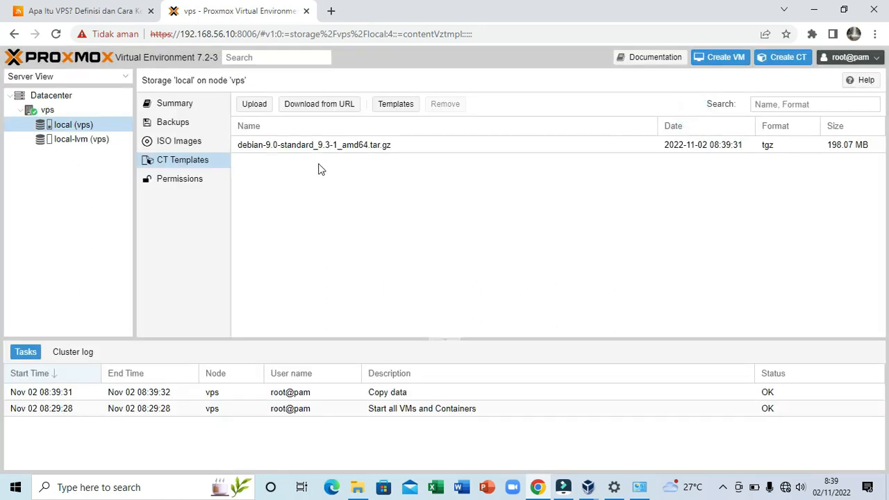
Start creating an LXC container on node vps and set its hostname to tkj.net
left_click(255, 147)
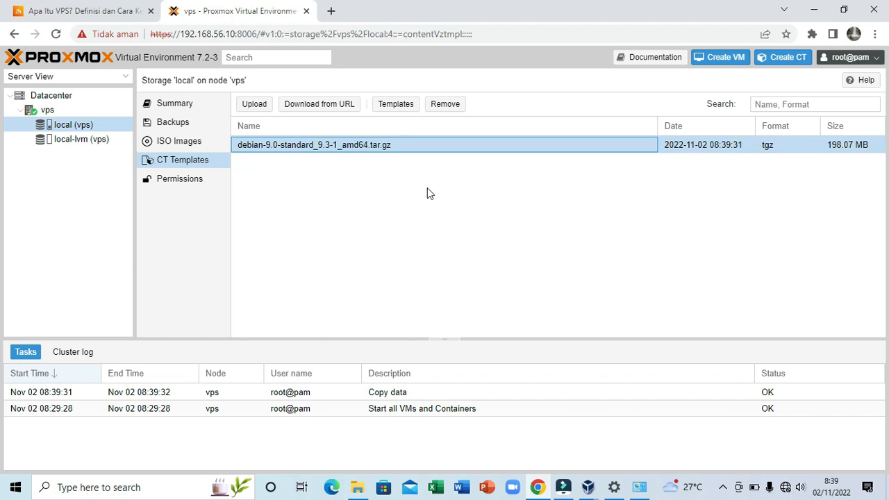
left_click(781, 61)
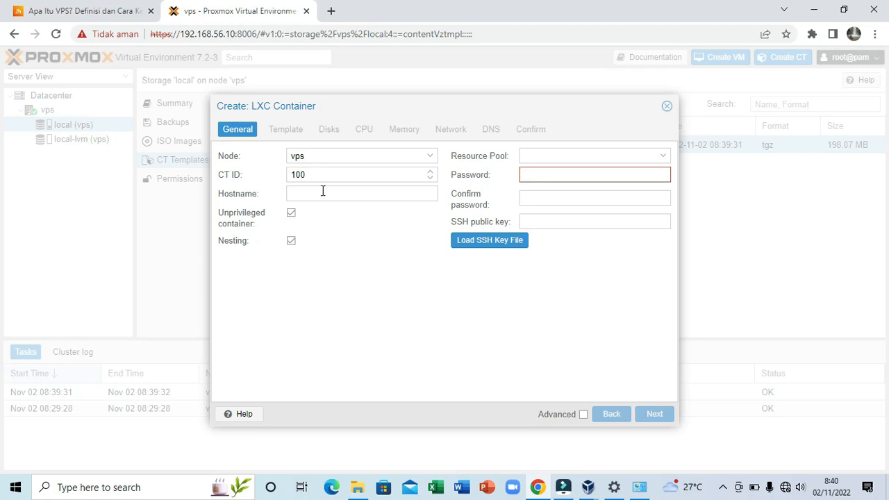
left_click(323, 193)
type("tkj.net")
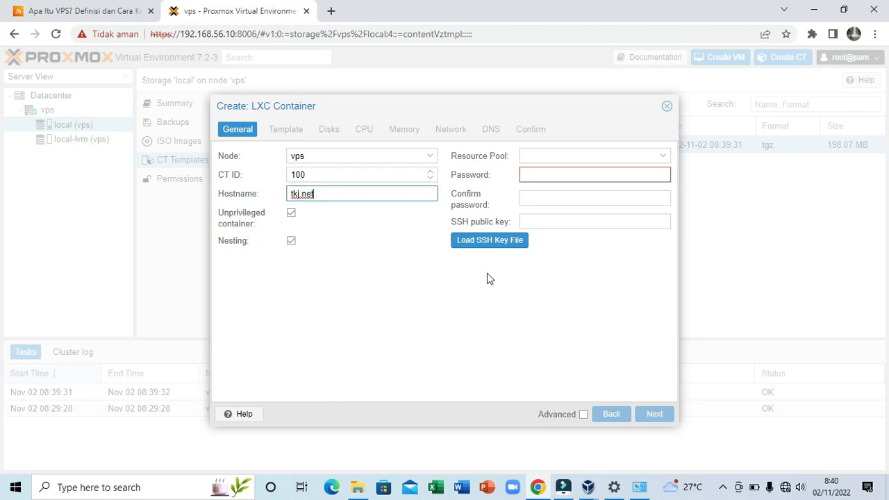
Enter and confirm the new container's password, and proceed to the template settings
left_click(615, 175)
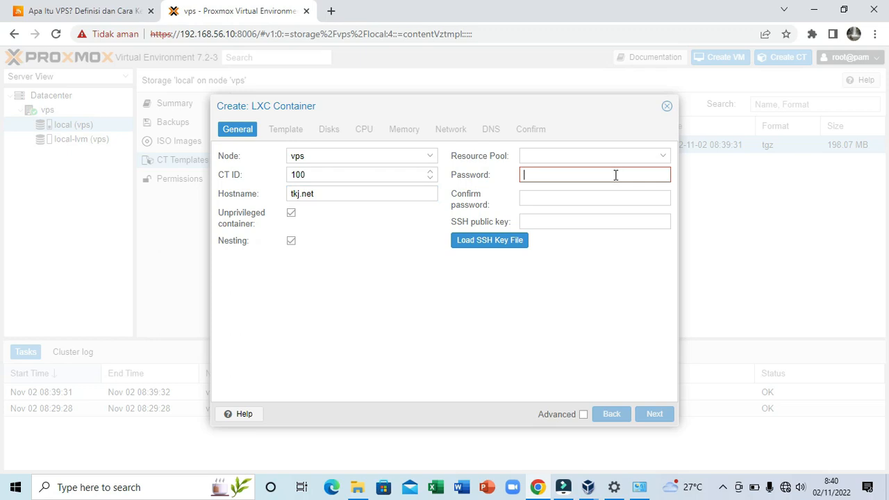
type("12345678")
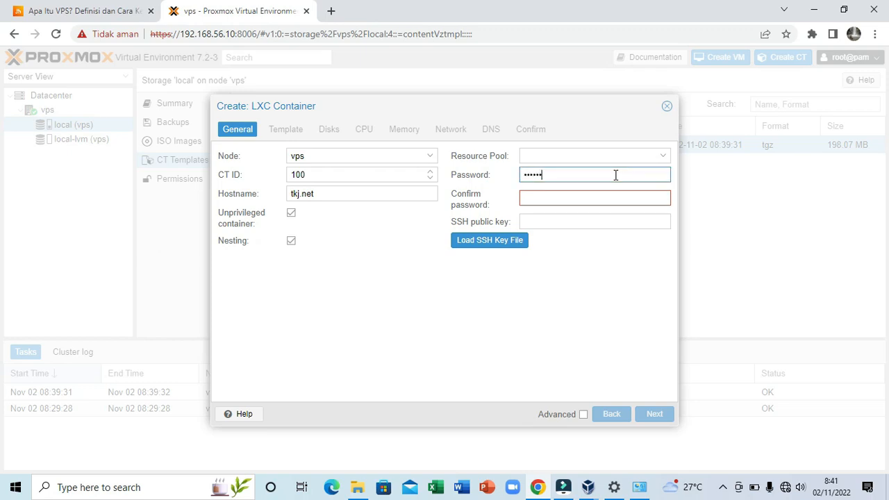
left_click(573, 201)
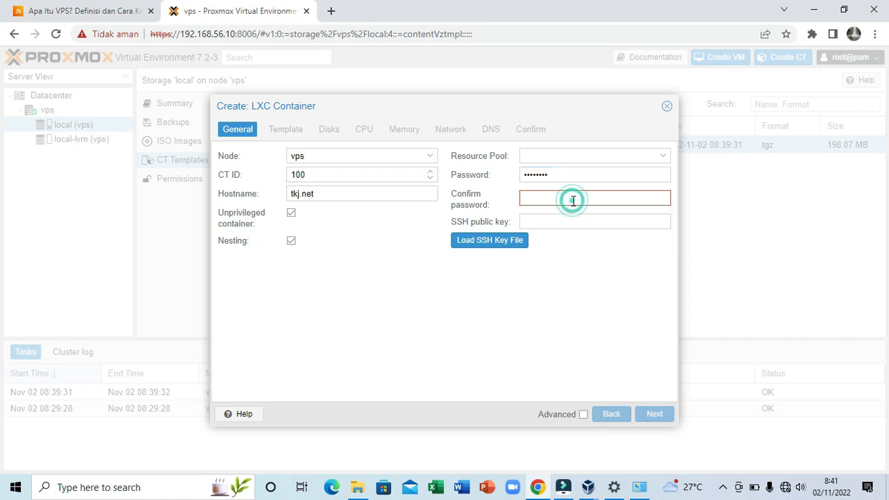
type("12345678")
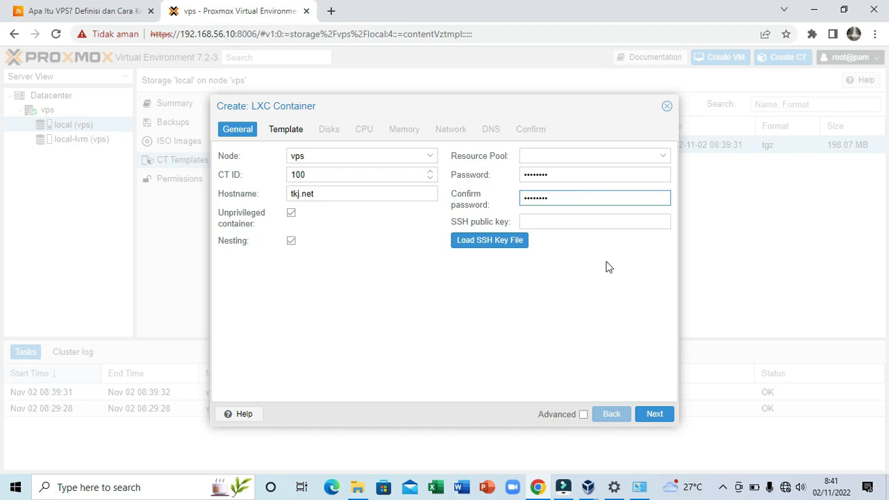
left_click(661, 414)
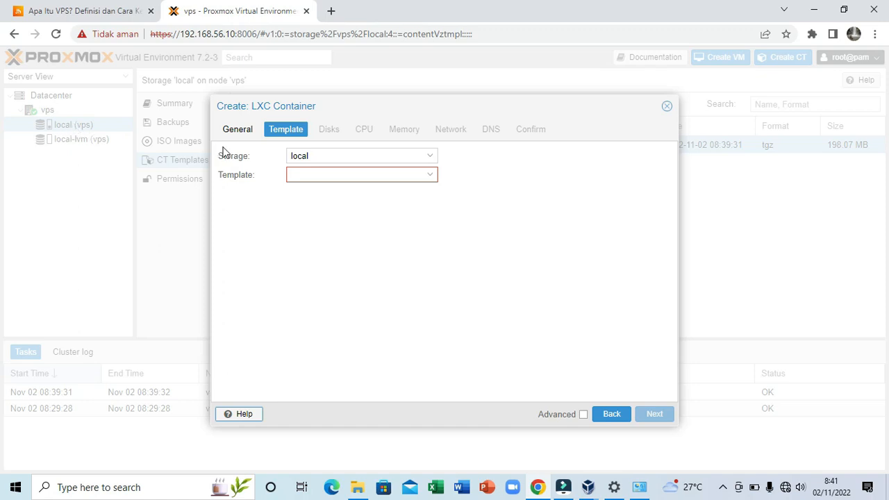
Choose debian-9.0-standard_9.3-1_amd64.tar.gz from the local storage as the container's template
left_click(430, 177)
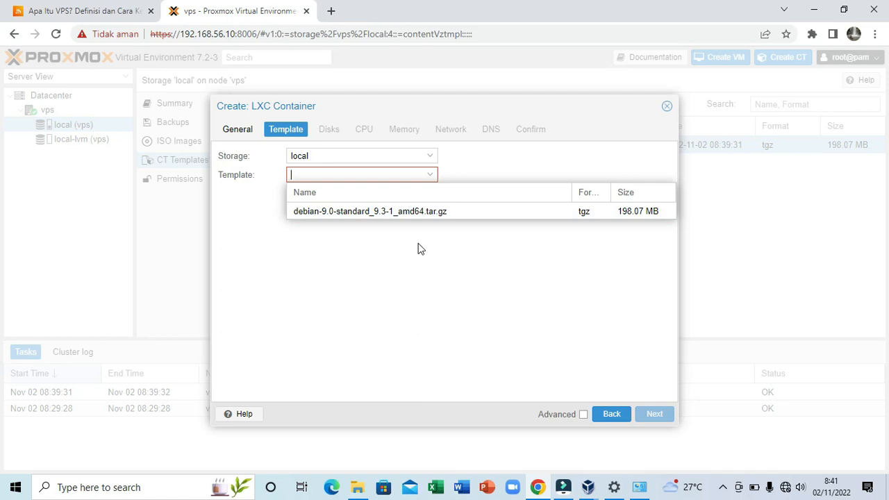
left_click(436, 214)
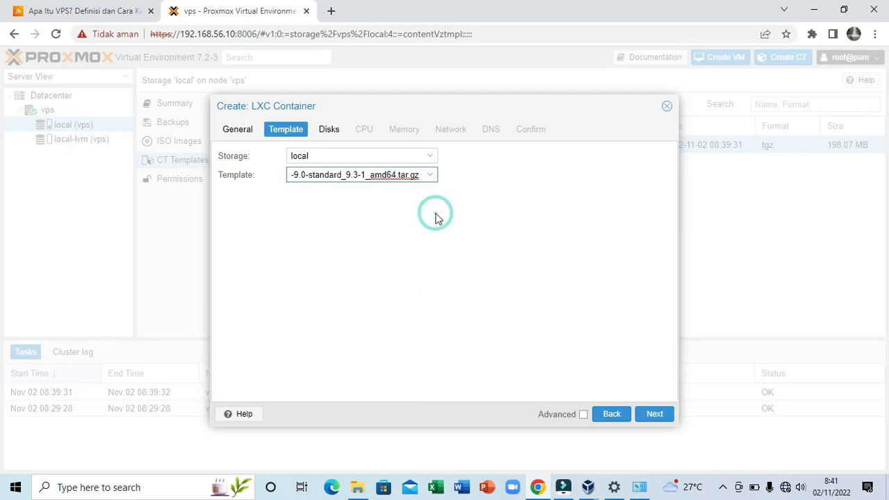
left_click(662, 416)
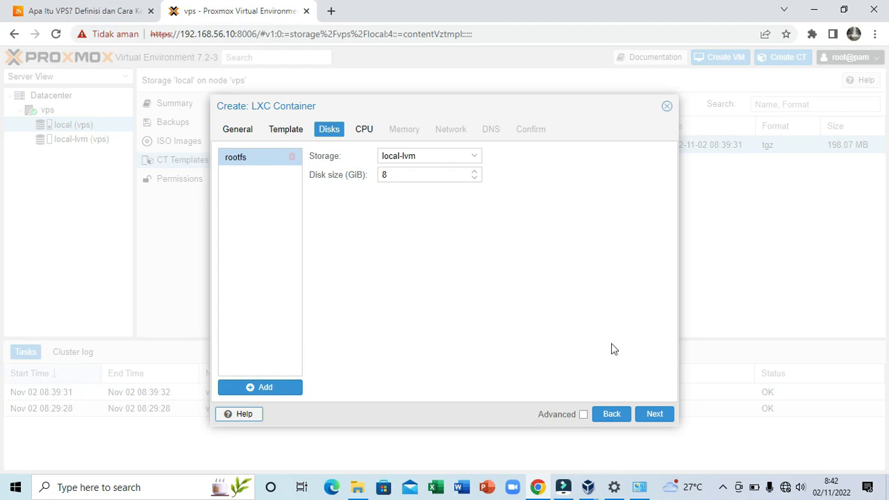
Accept the default container resources: 8 GiB disk on local-lvm, 1 CPU core, and 512 MiB each of memory and swap
left_click(655, 414)
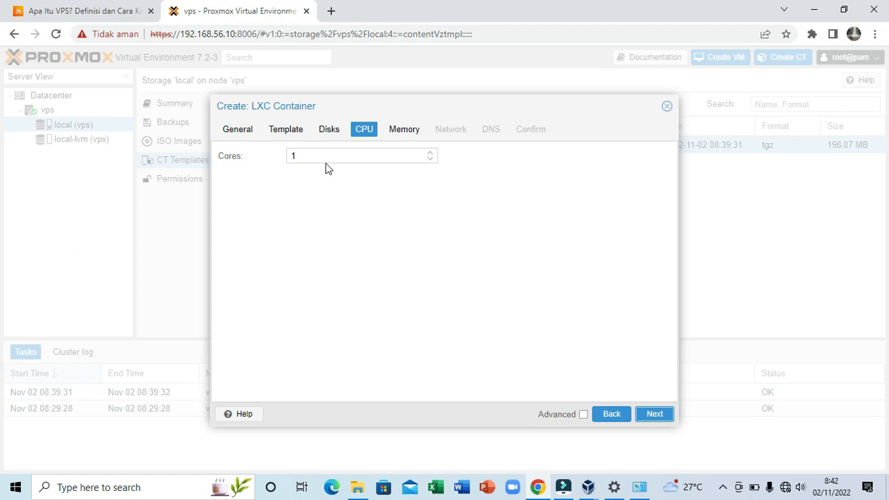
left_click(656, 417)
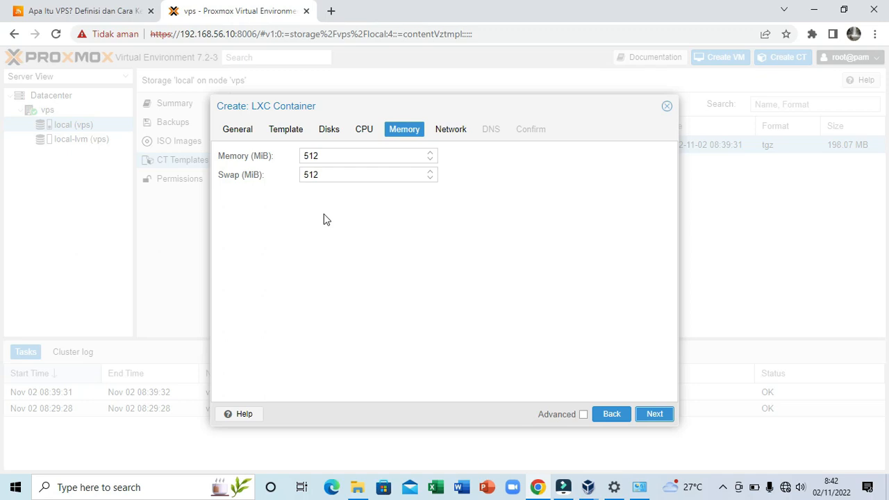
left_click(655, 415)
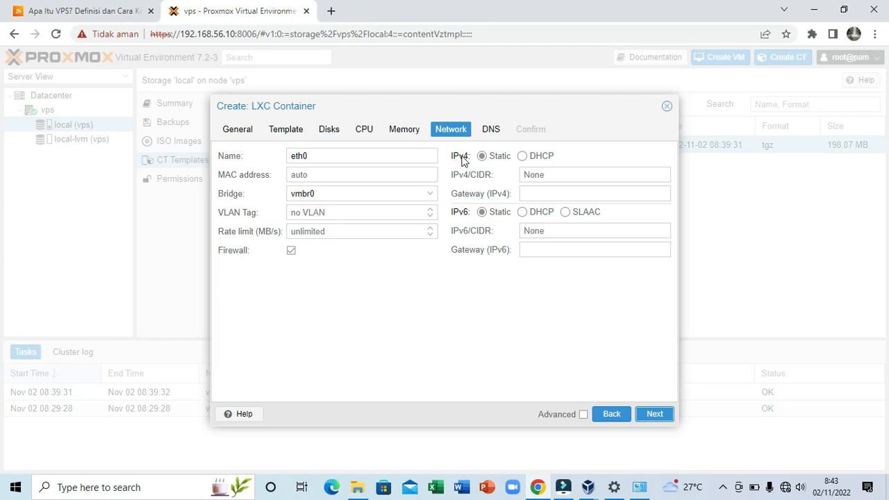
Set the static IPv4/CIDR address of the container's eth0 interface to 192.168.56.11/24
left_click(552, 176)
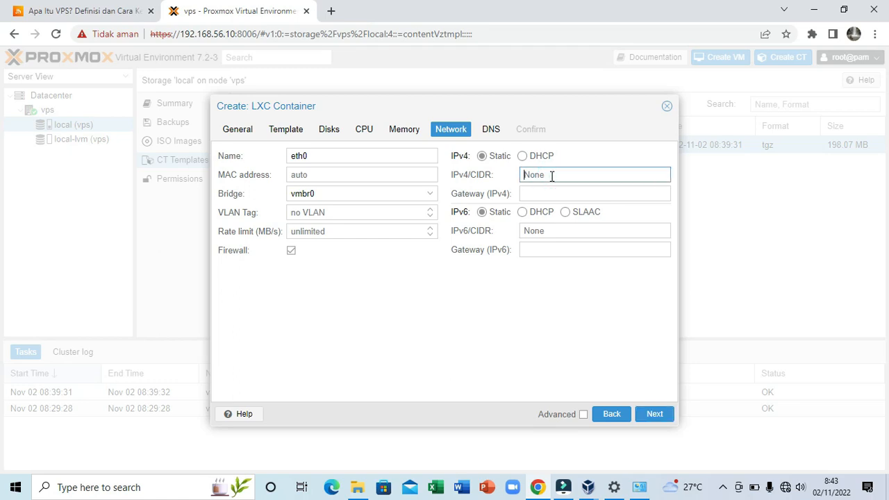
type("192.168")
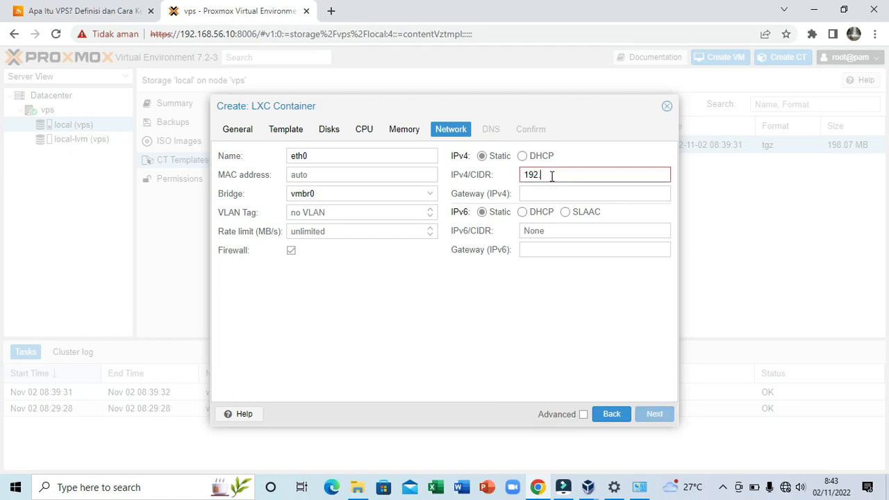
type(".56.11/24")
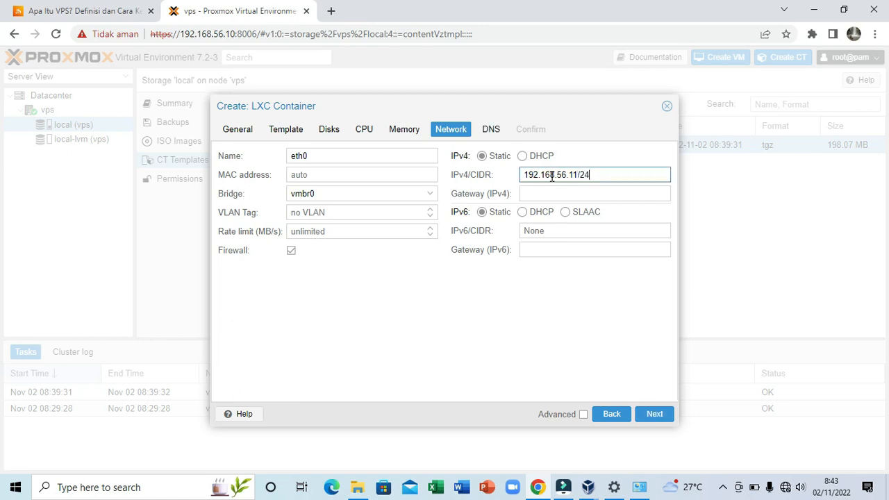
Set the container's IPv4 gateway to 192.168.56.1 and proceed to the DNS settings
left_click(557, 194)
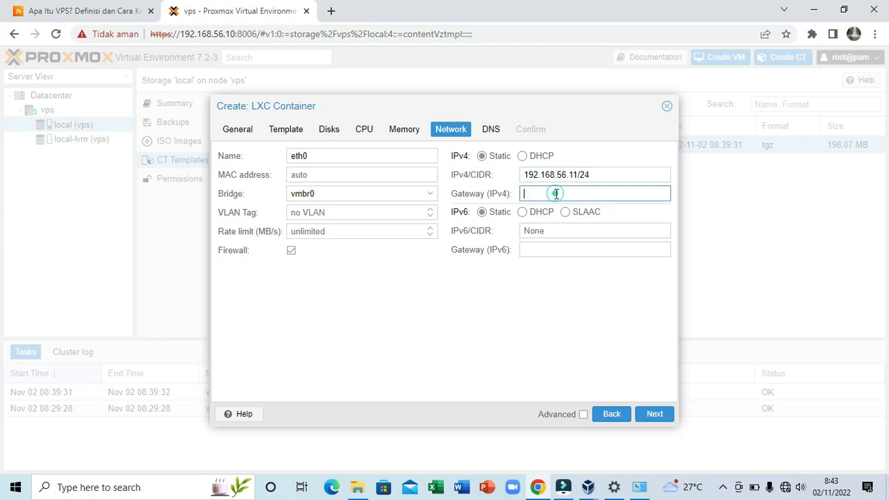
type("192")
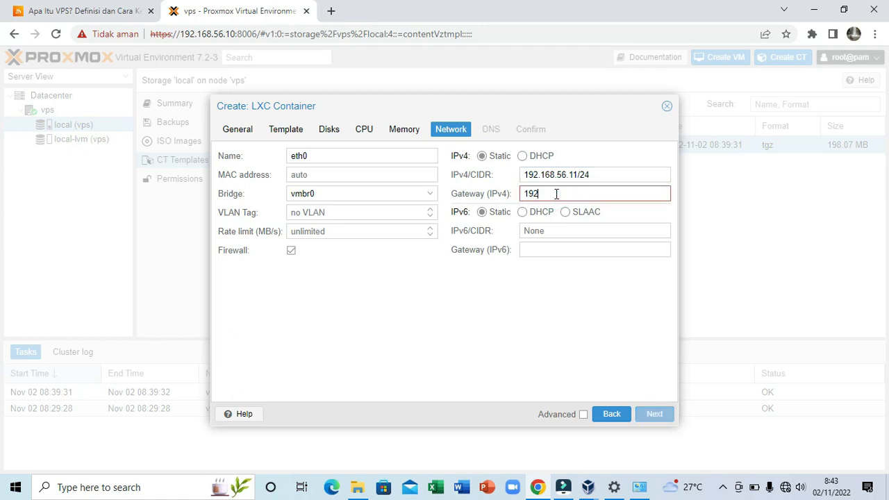
type(".168.56.1")
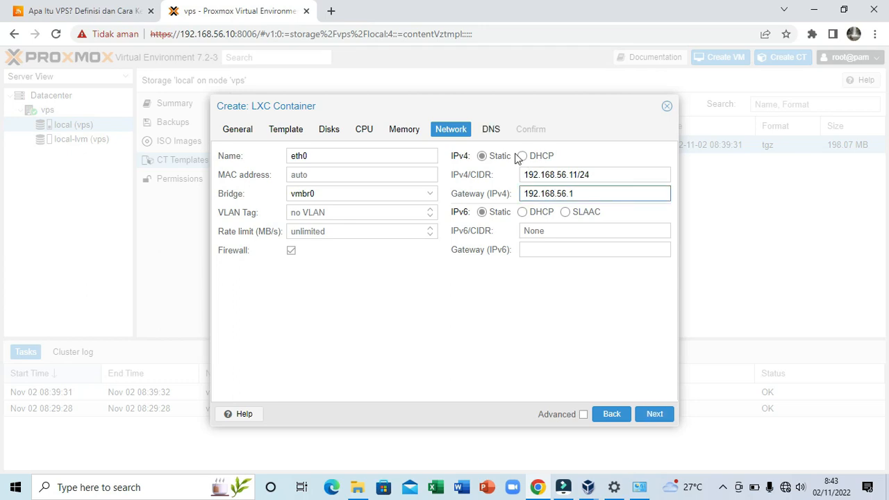
left_click(655, 413)
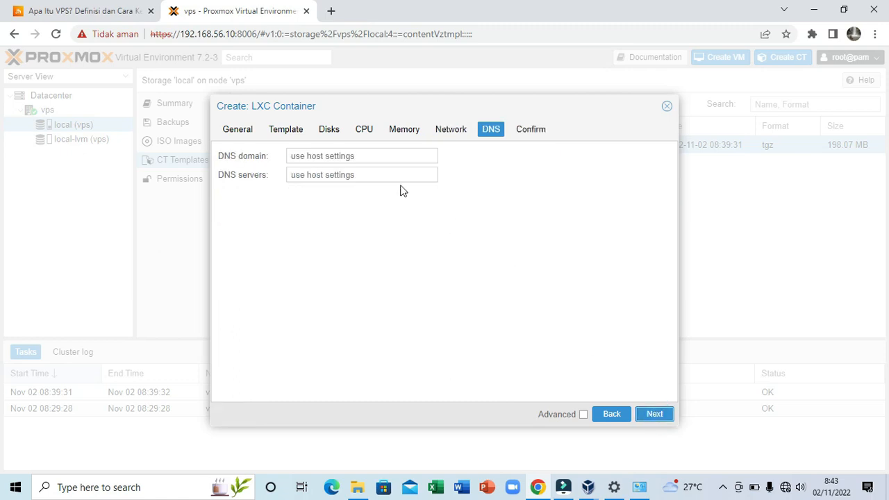
Set the container's DNS domain to tkj.net and its DNS server to 192.168.56.11, and proceed to the confirmation summary
left_click(361, 155)
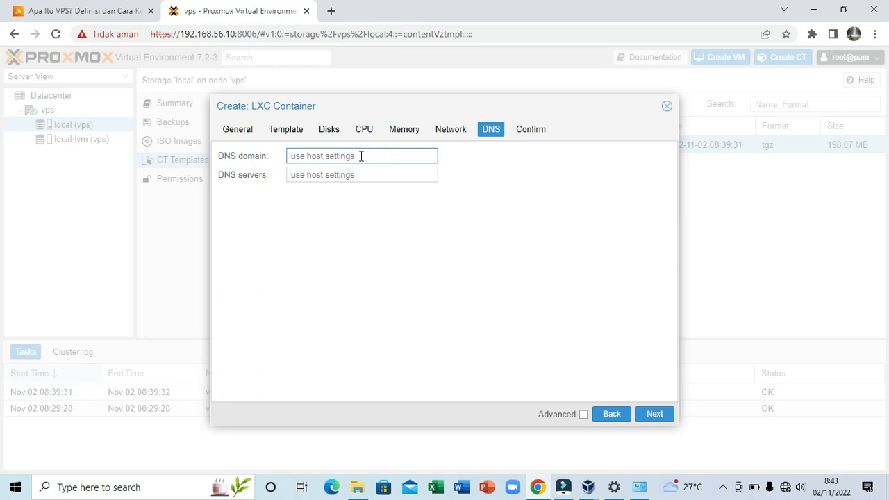
type("tkj.net")
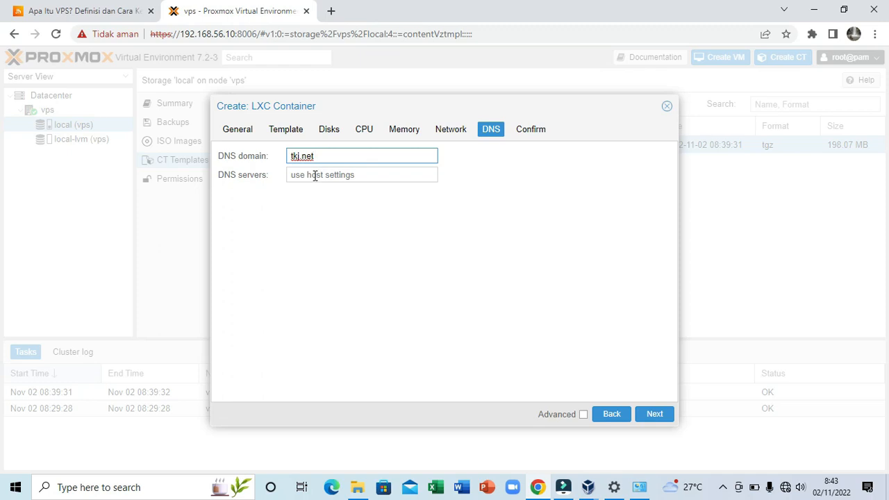
key("Tab")
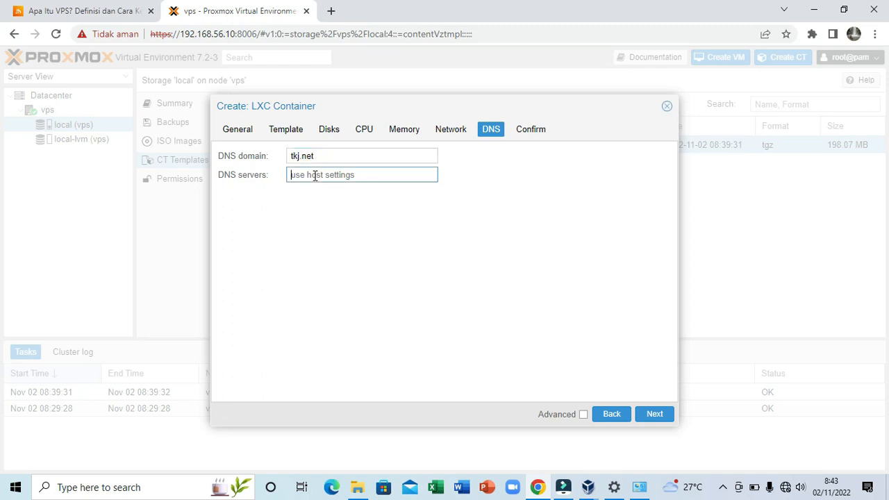
left_click(314, 176)
type("192.16")
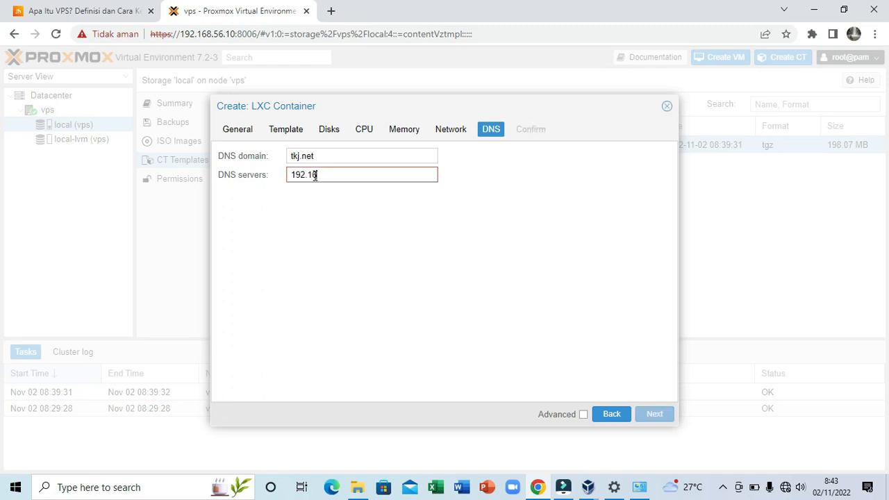
type("8.56.11")
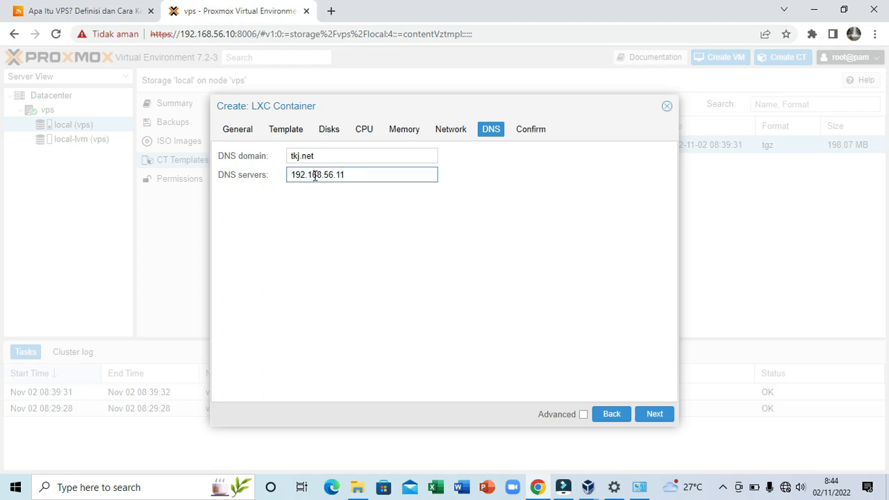
left_click(660, 418)
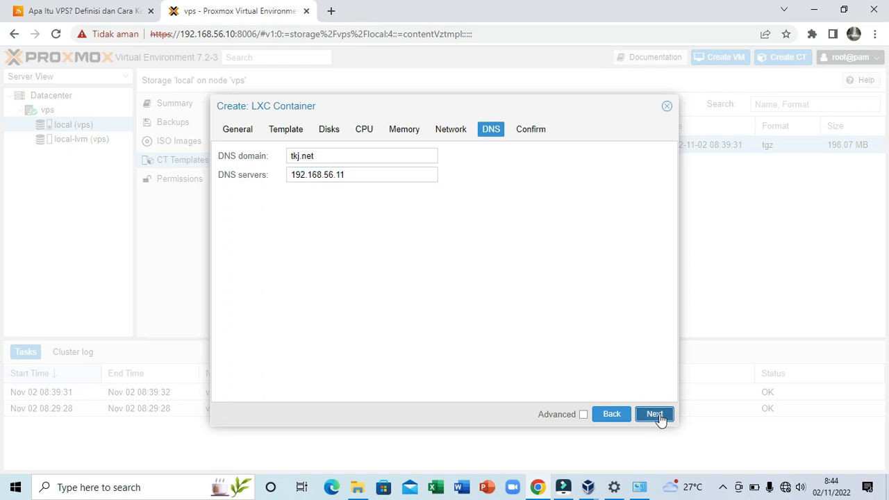
left_click(655, 414)
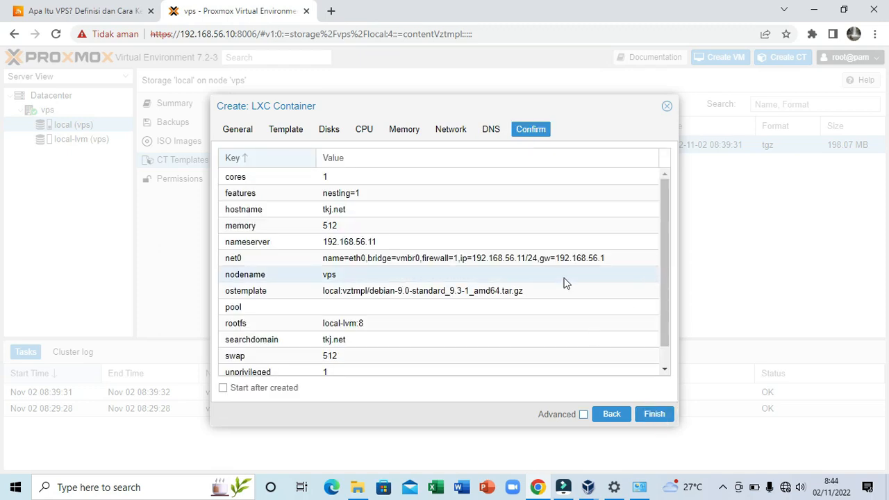
Review the container's configuration summary, create the container, and close the task viewer once the creation task ends
scroll(495, 269, "down", 1)
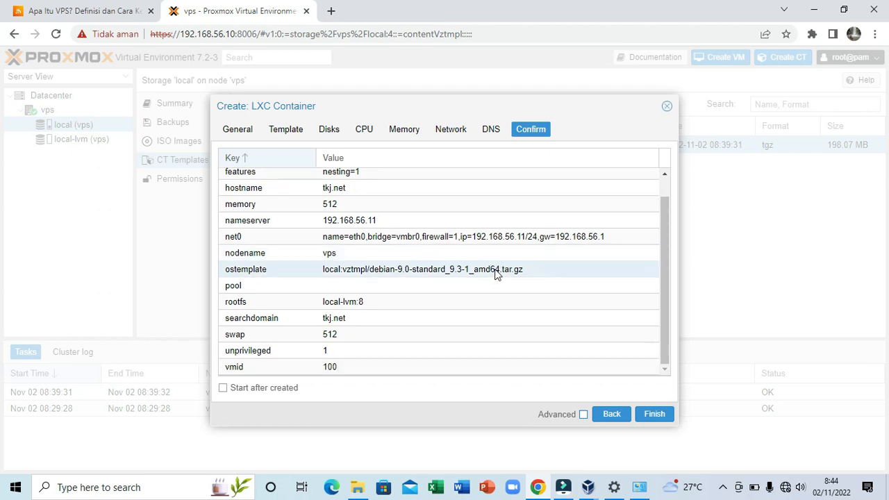
scroll(494, 269, "up", 1)
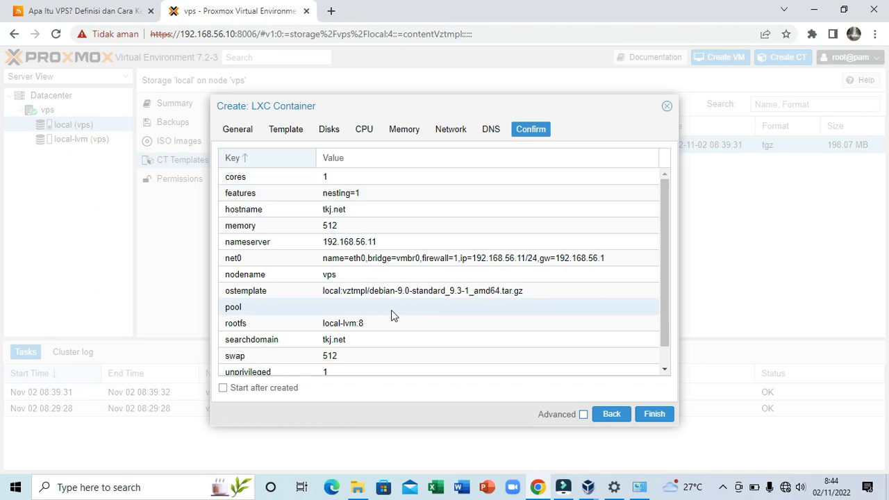
scroll(391, 316, "down", 1)
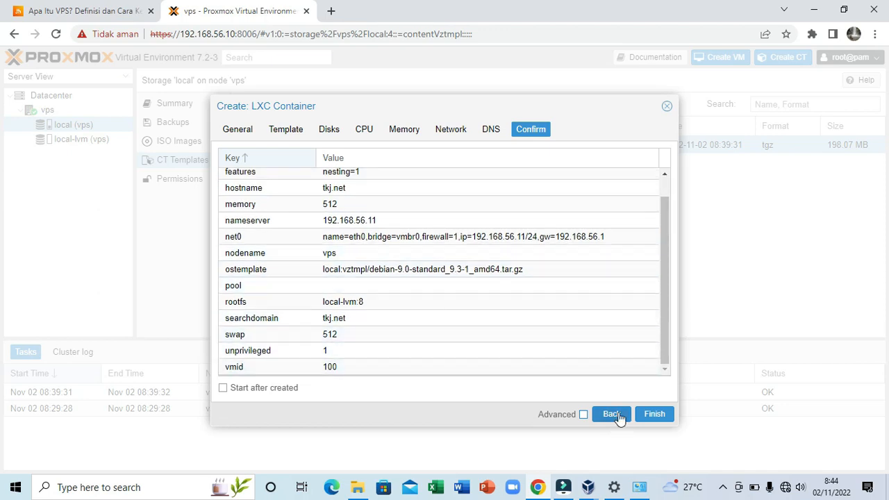
left_click(654, 414)
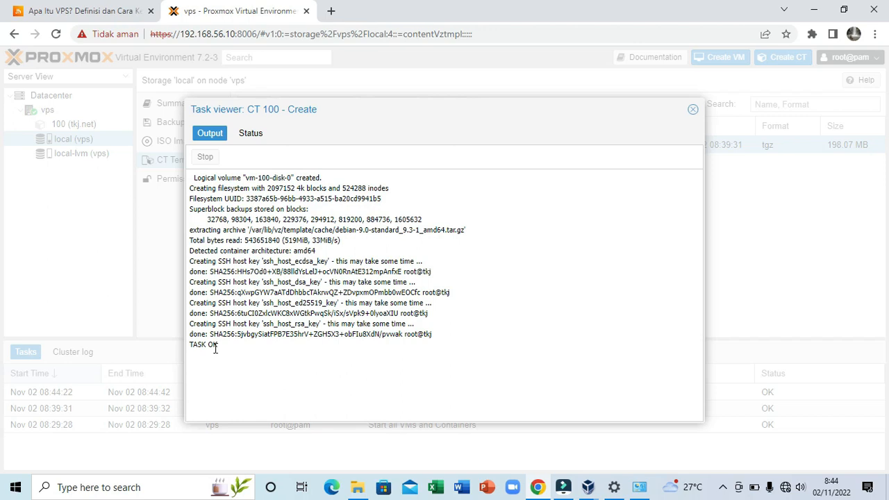
left_click(693, 111)
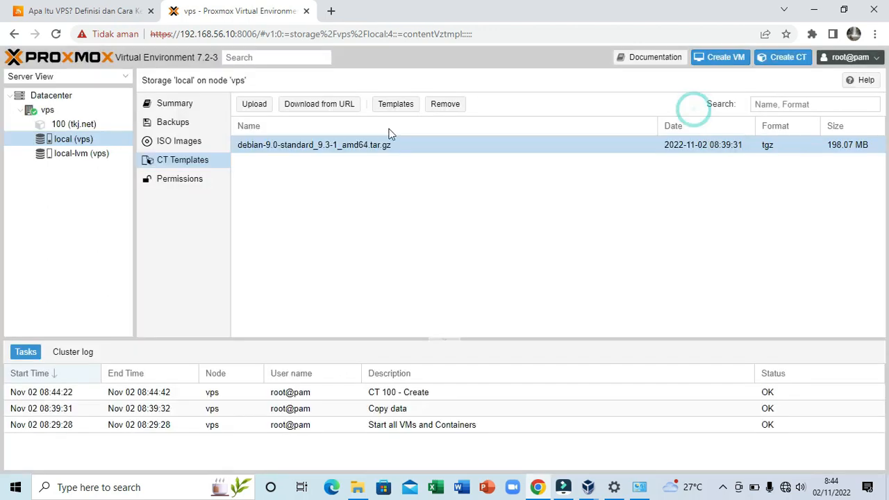
Start container 100 (tkj.net) and open its console
left_click(67, 125)
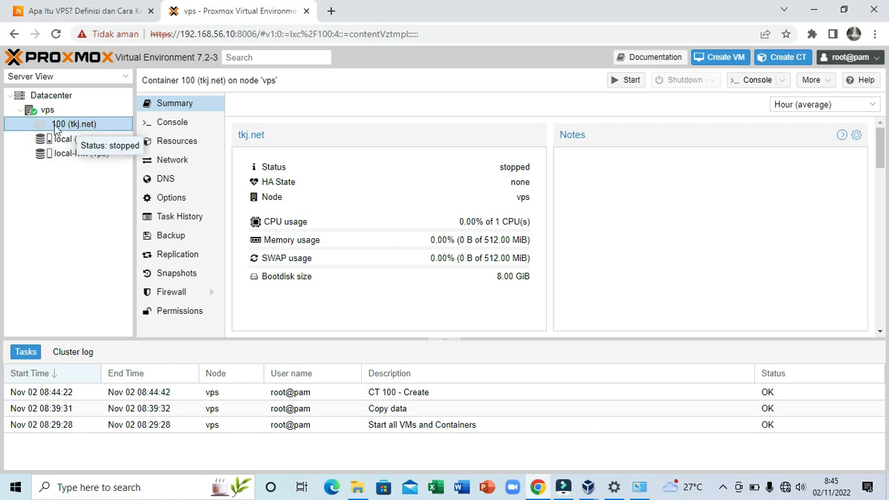
left_click(620, 84)
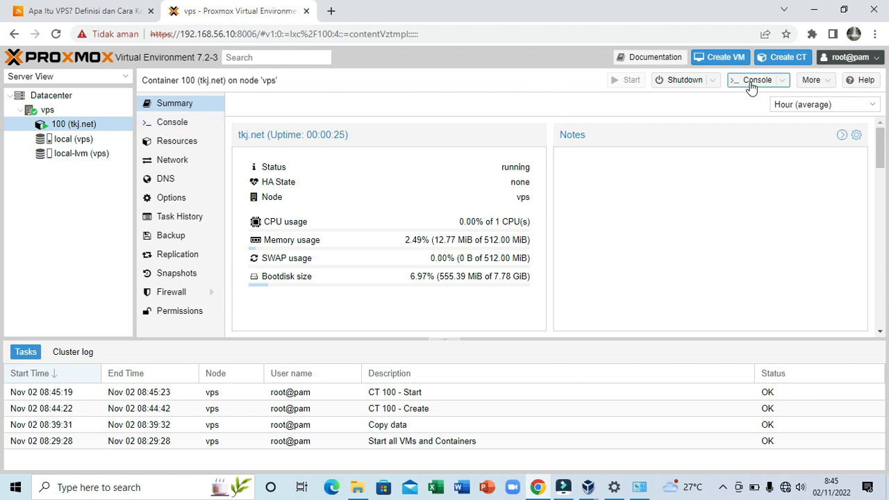
left_click(166, 125)
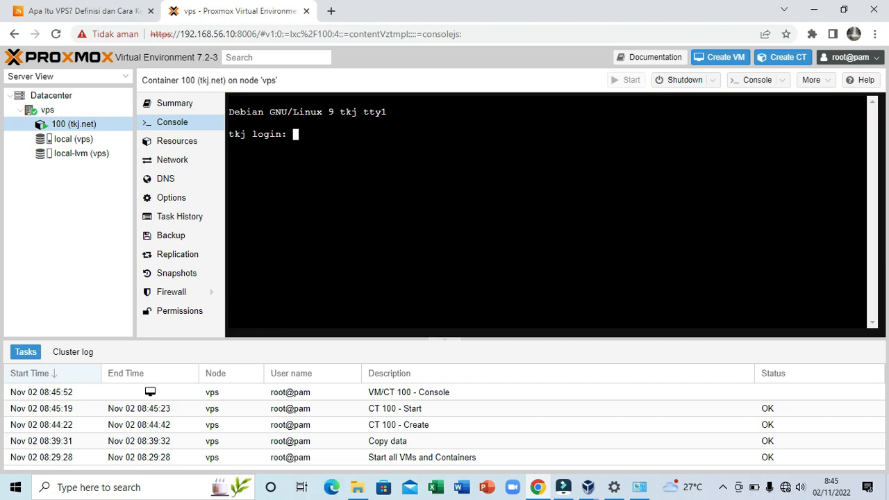
Log in to the container's console as root with the account password
type("root")
key("Return")
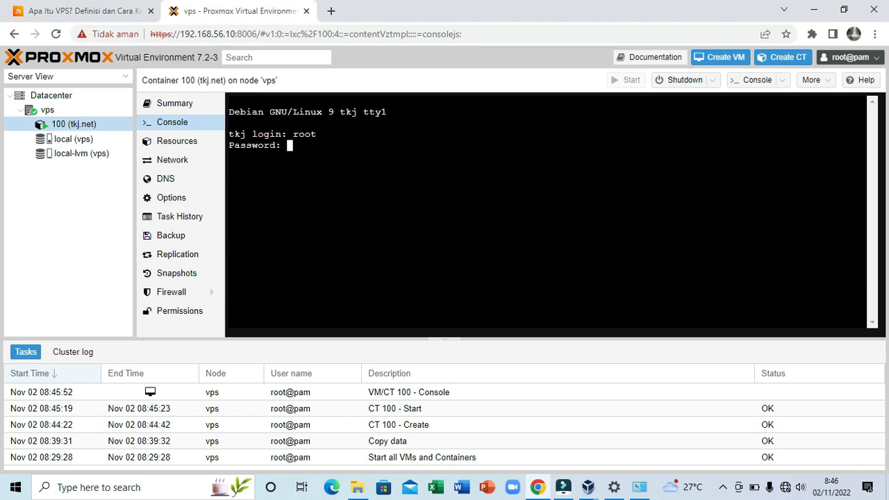
key("Return")
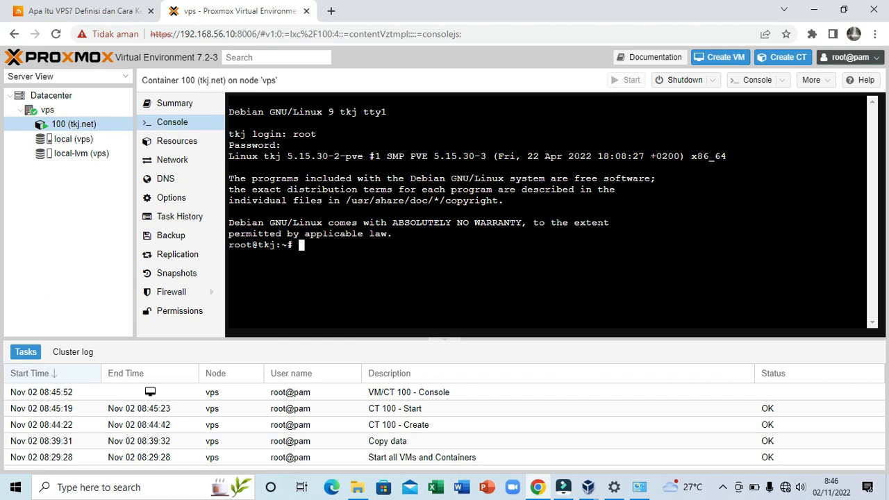